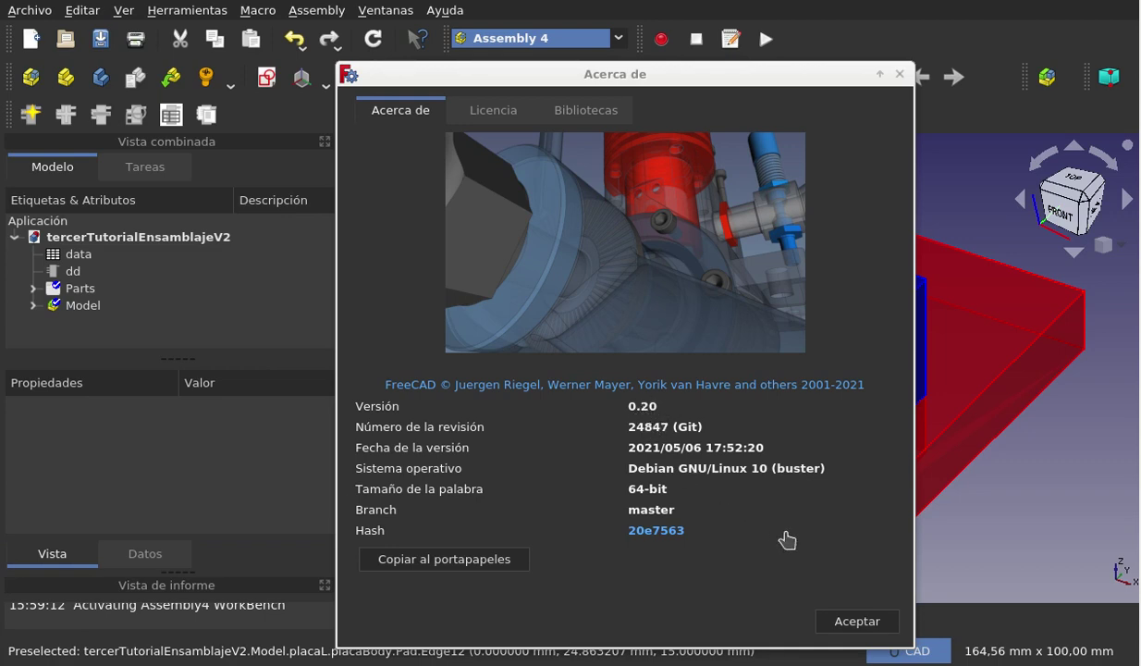
# Dismiss the Acerca de dialog and select the blue cube's front face in the 3D view.
pyautogui.click(857, 620)
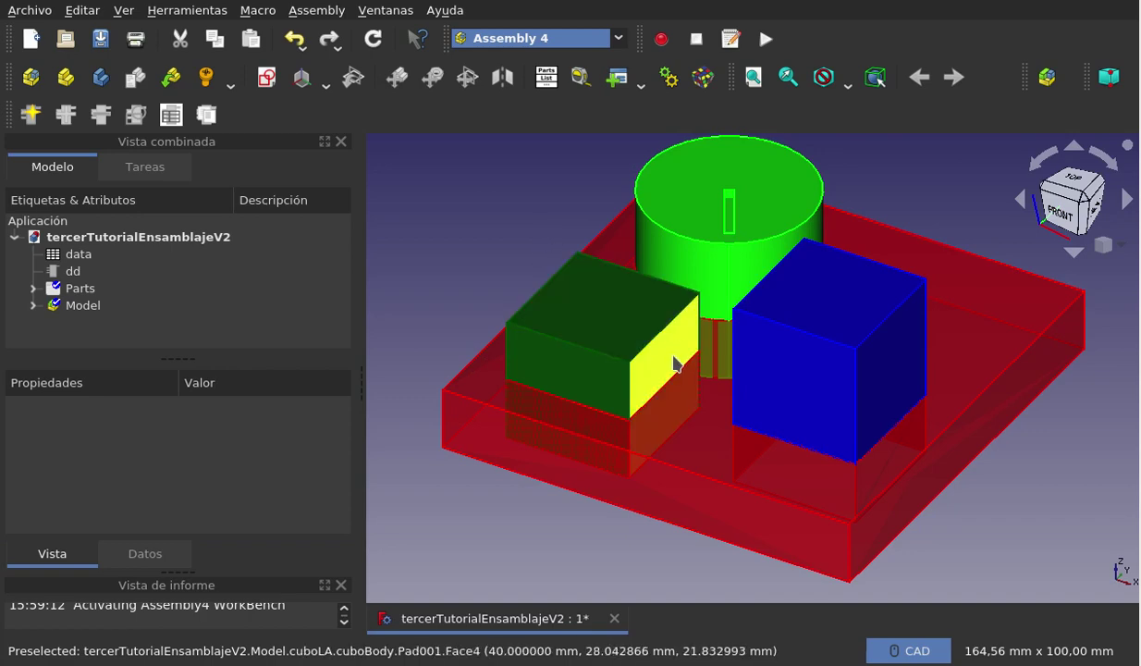
pyautogui.click(810, 356)
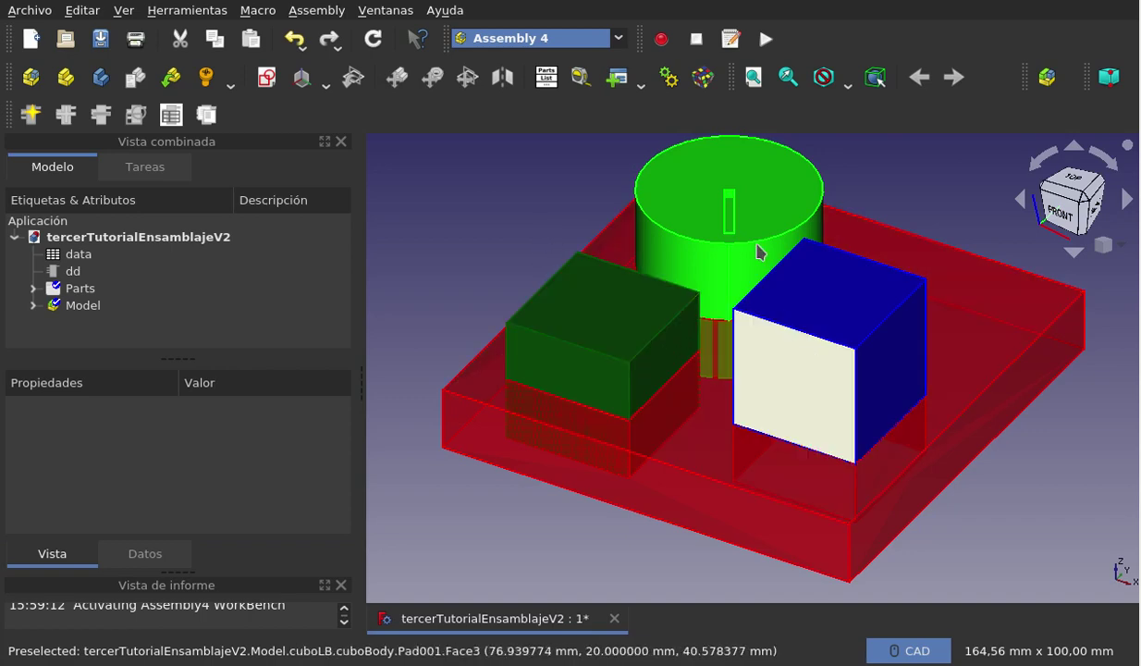
# Clear the blue cube face selection by clicking empty space.
pyautogui.click(756, 252)
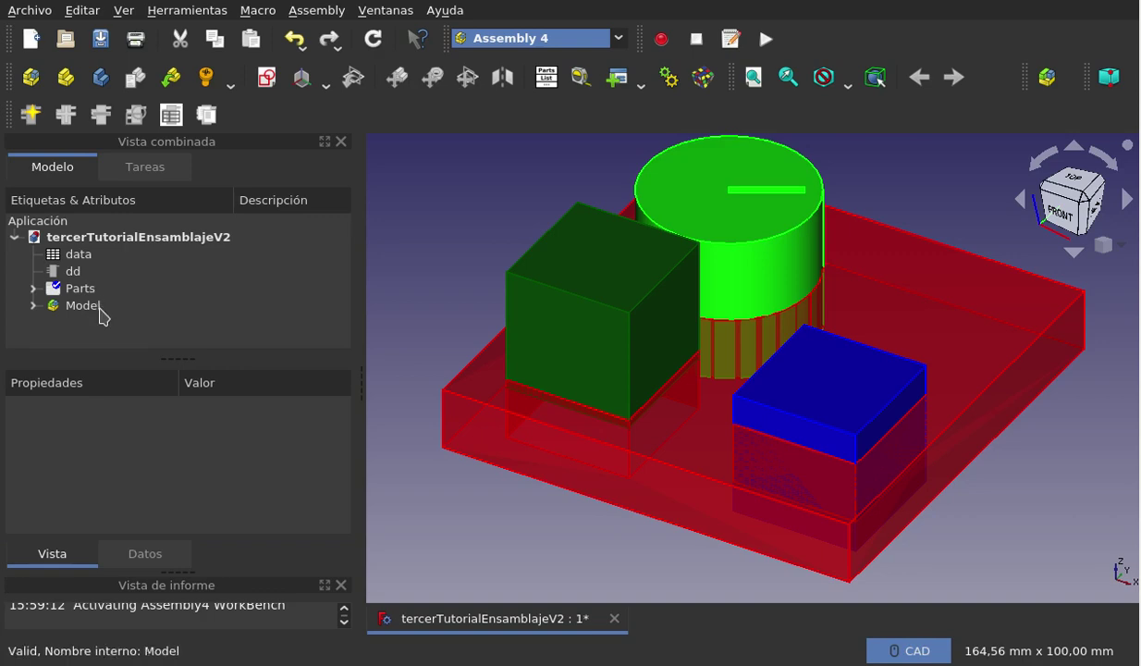
# Hide the Model assembly so the 3D view empties, and expand Parts to list placa, cubo, cilindro.
pyautogui.click(83, 305)
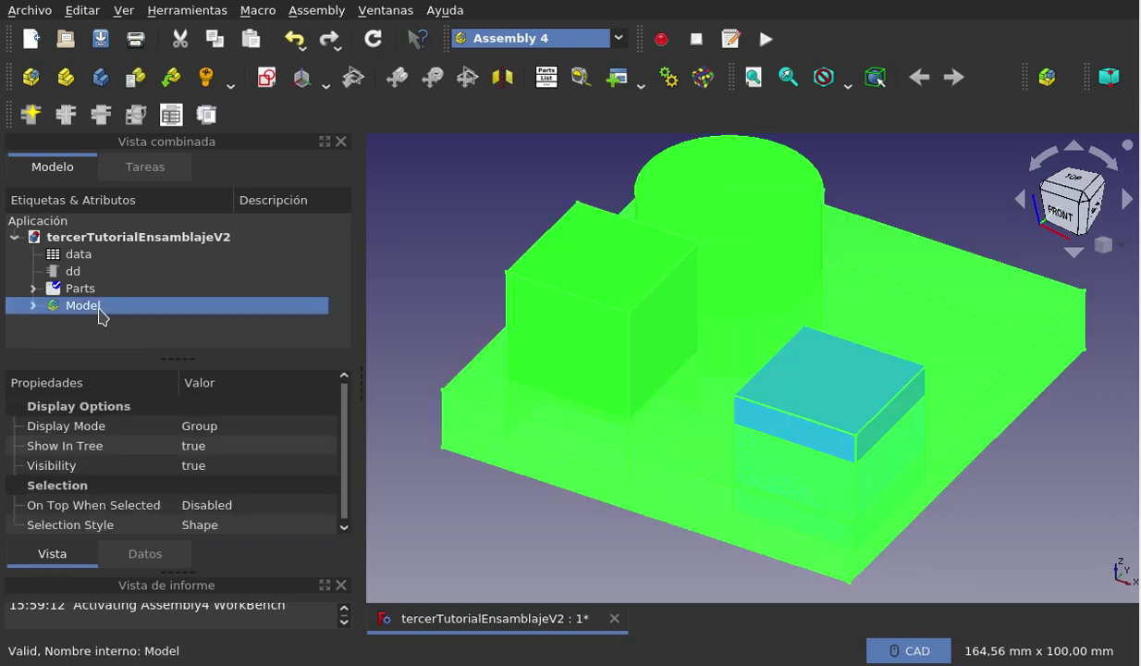
pyautogui.press('space')
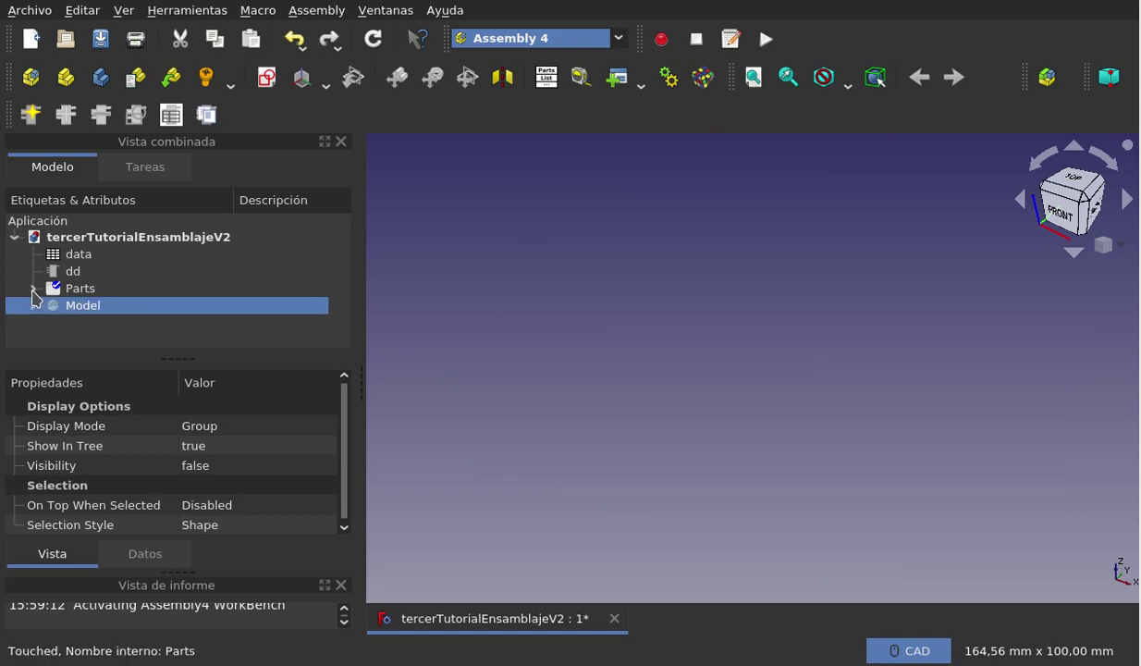
pyautogui.click(33, 290)
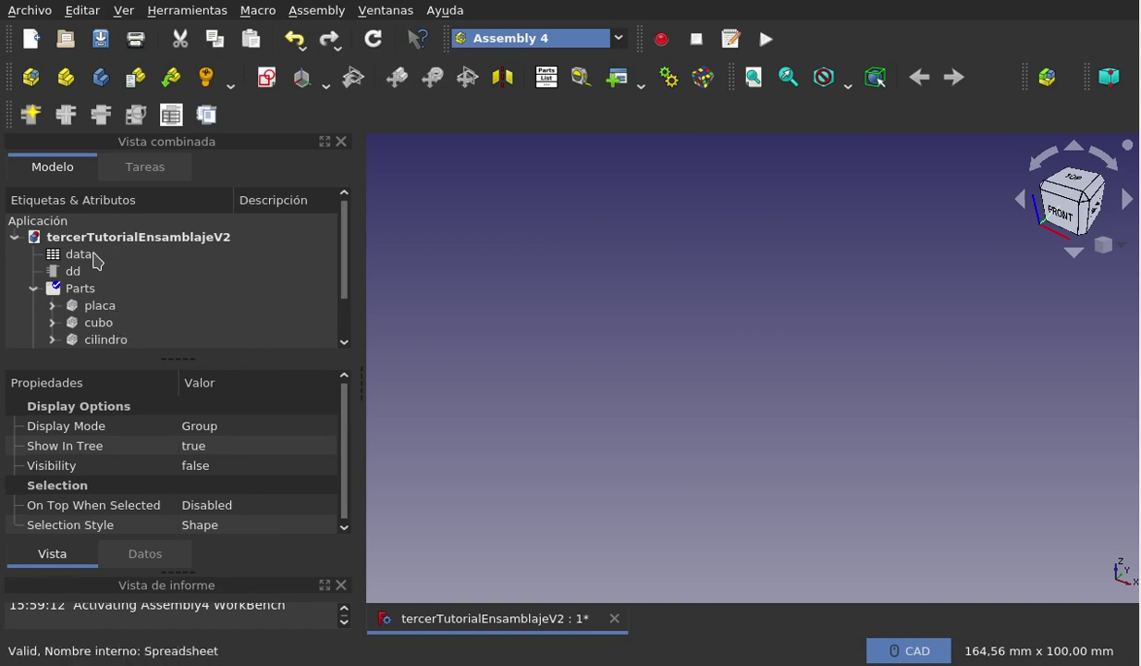
# View the data spreadsheet (placaAncho 100, cuboLado 30), then go back to the tercerTutorialEnsamblajeV2 view.
pyautogui.doubleClick(78, 254)
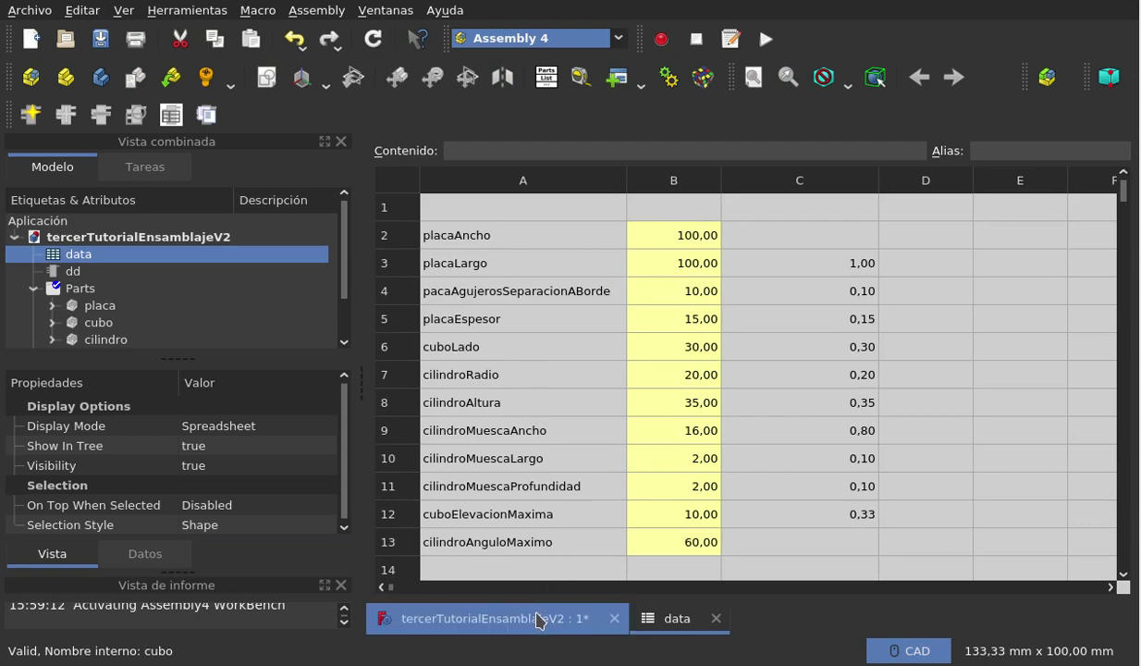
pyautogui.click(538, 618)
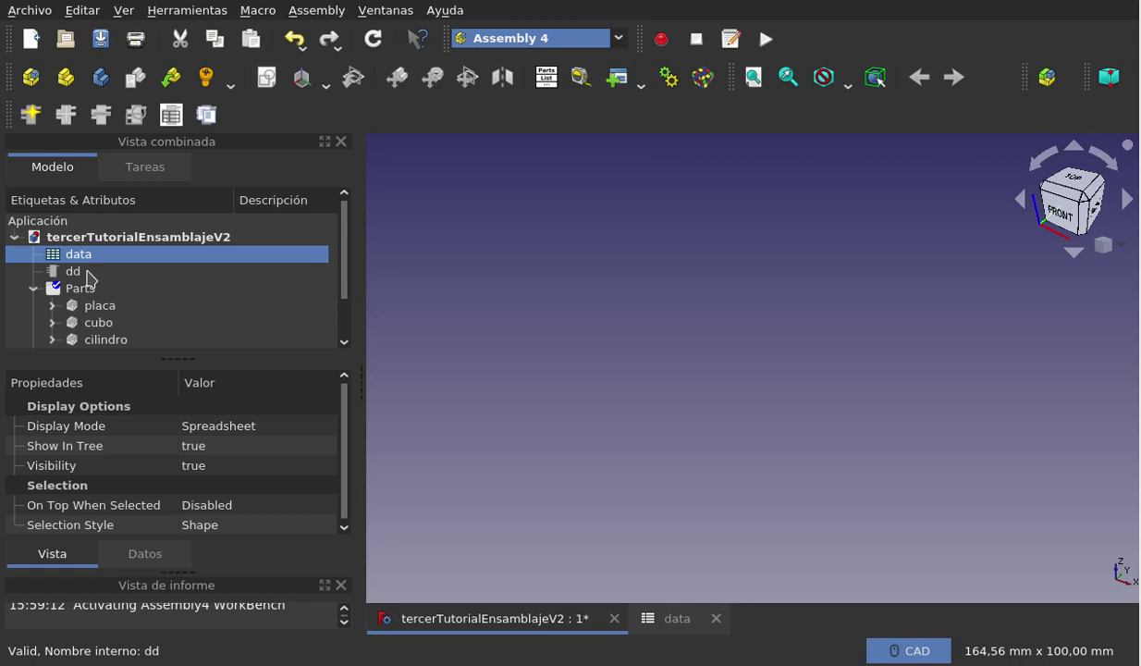
# Show dd's Datos properties, like Frecuencia 1,00 and Altura Cubo A 12,99, then collapse Parts.
pyautogui.click(90, 278)
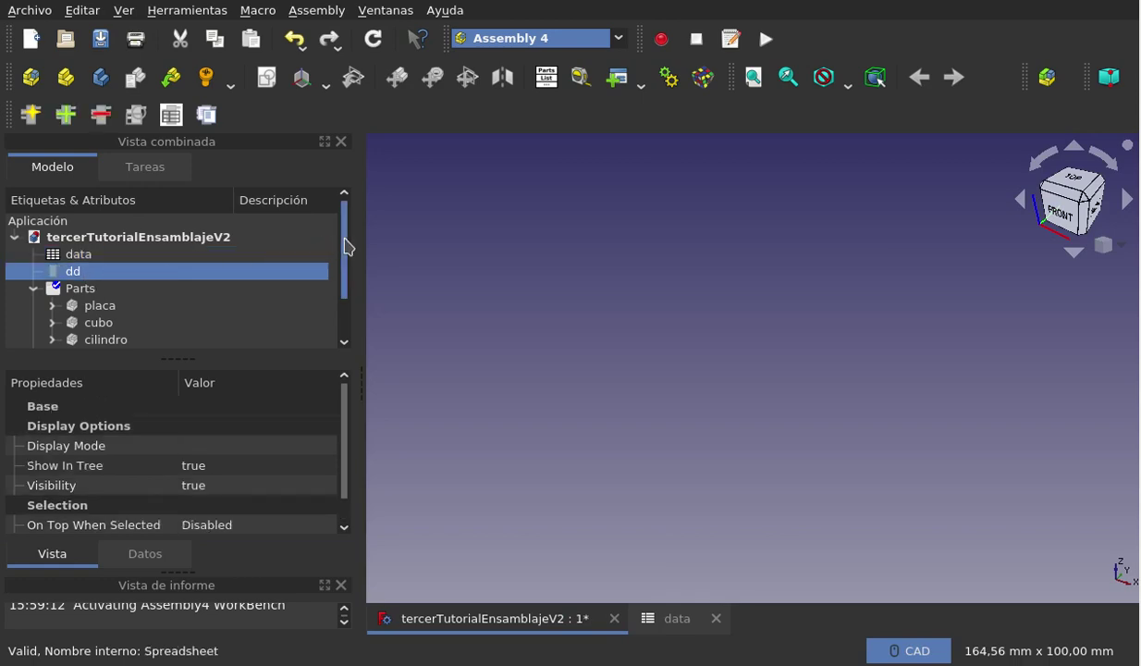
pyautogui.moveTo(343, 438)
pyautogui.mouseDown()
pyautogui.moveTo(344, 496)
pyautogui.moveTo(163, 531)
pyautogui.mouseUp()
pyautogui.click(145, 552)
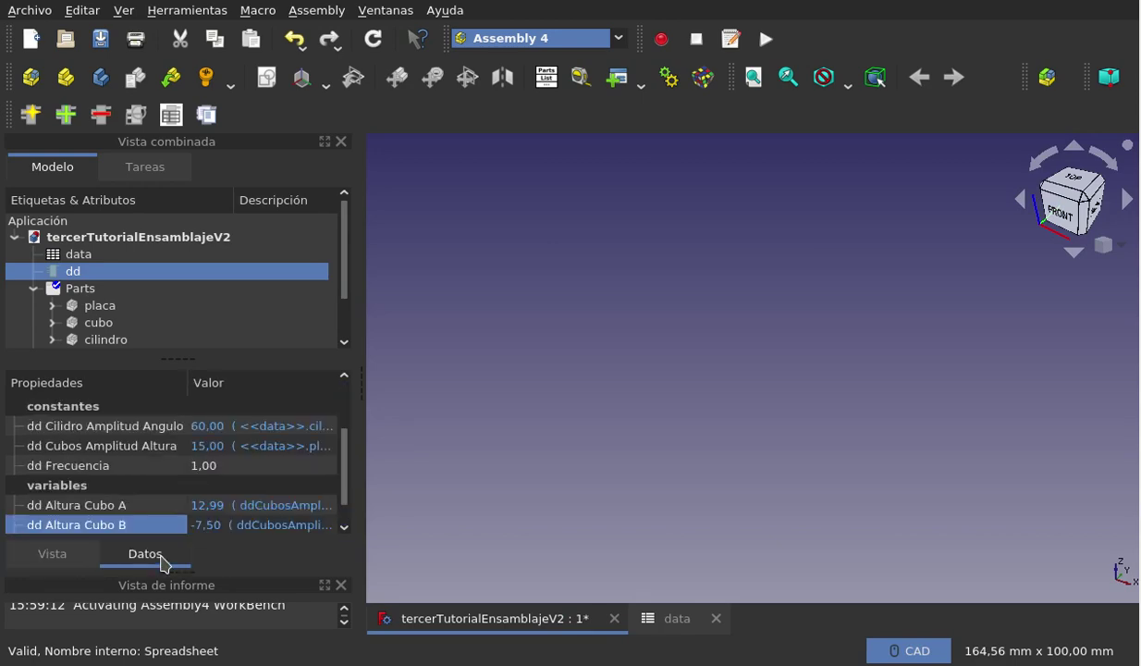
pyautogui.moveTo(345, 291); pyautogui.dragTo(351, 287)
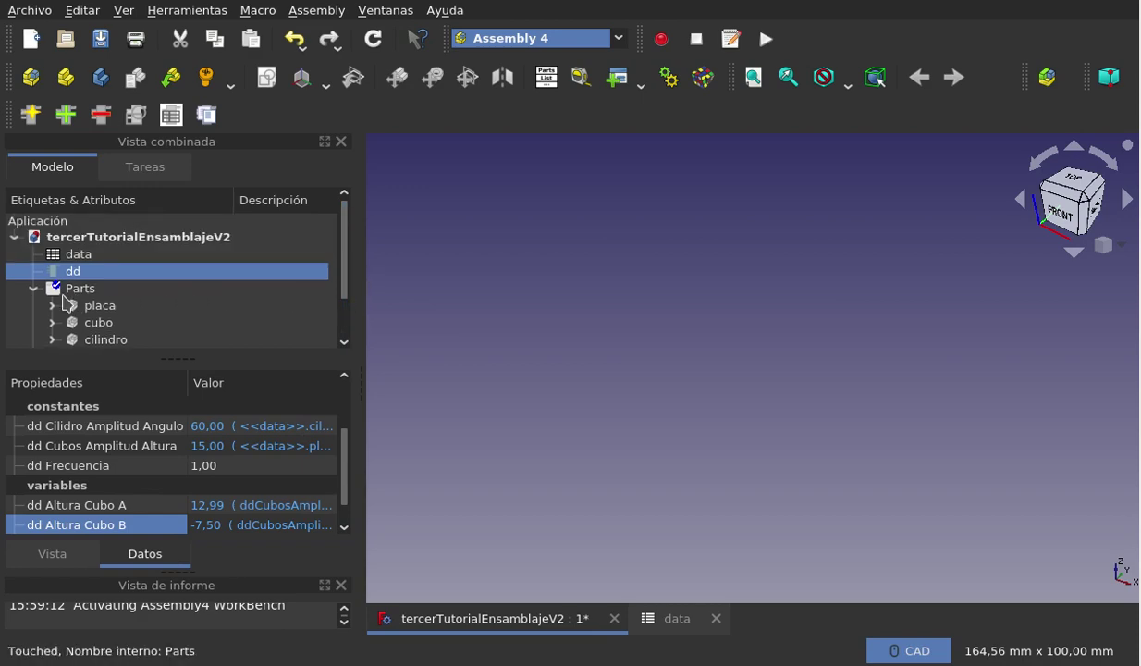
pyautogui.click(34, 289)
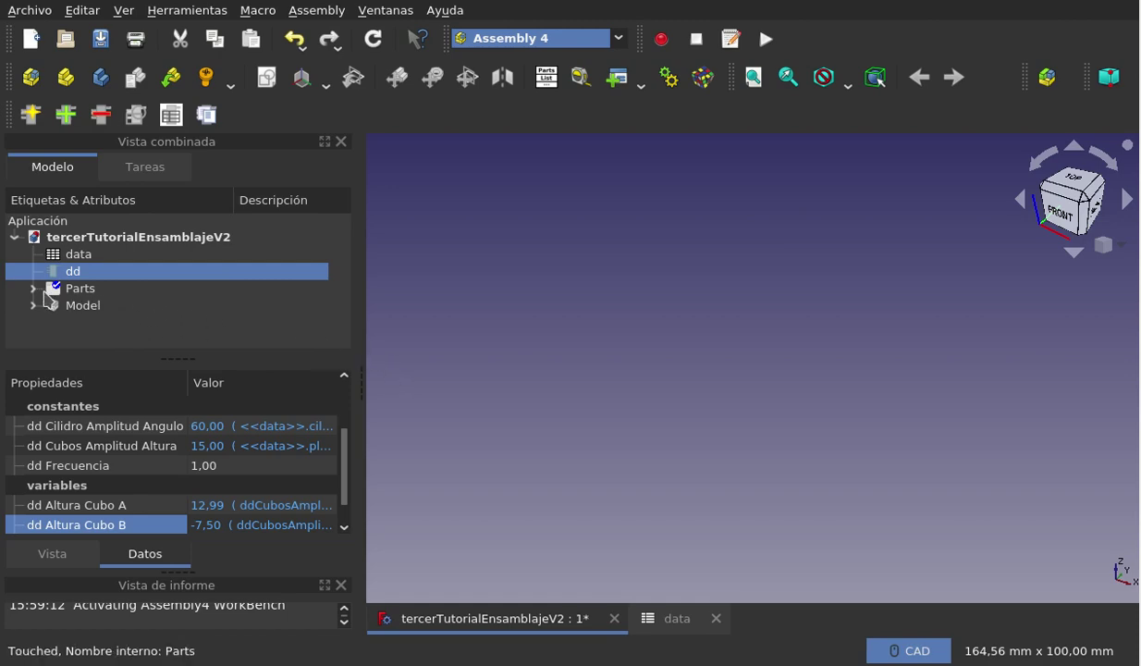
# Select Parts and expand it to list placa, cubo and cilindro.
pyautogui.click(81, 294)
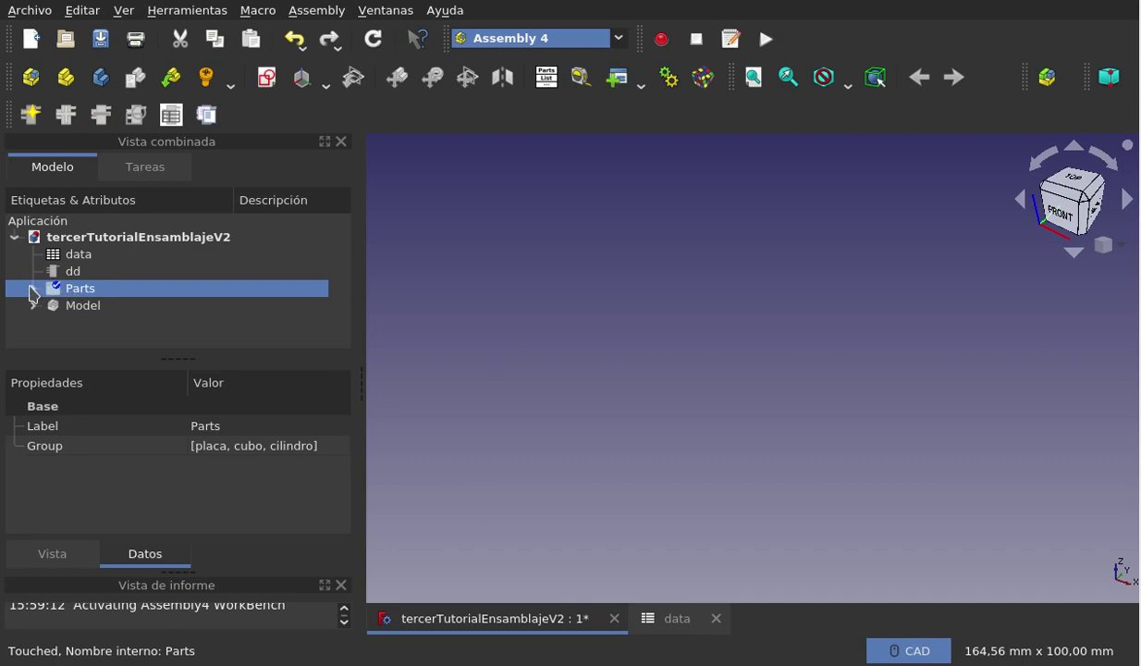
pyautogui.click(32, 290)
pyautogui.scroll(-1, 162, 287)
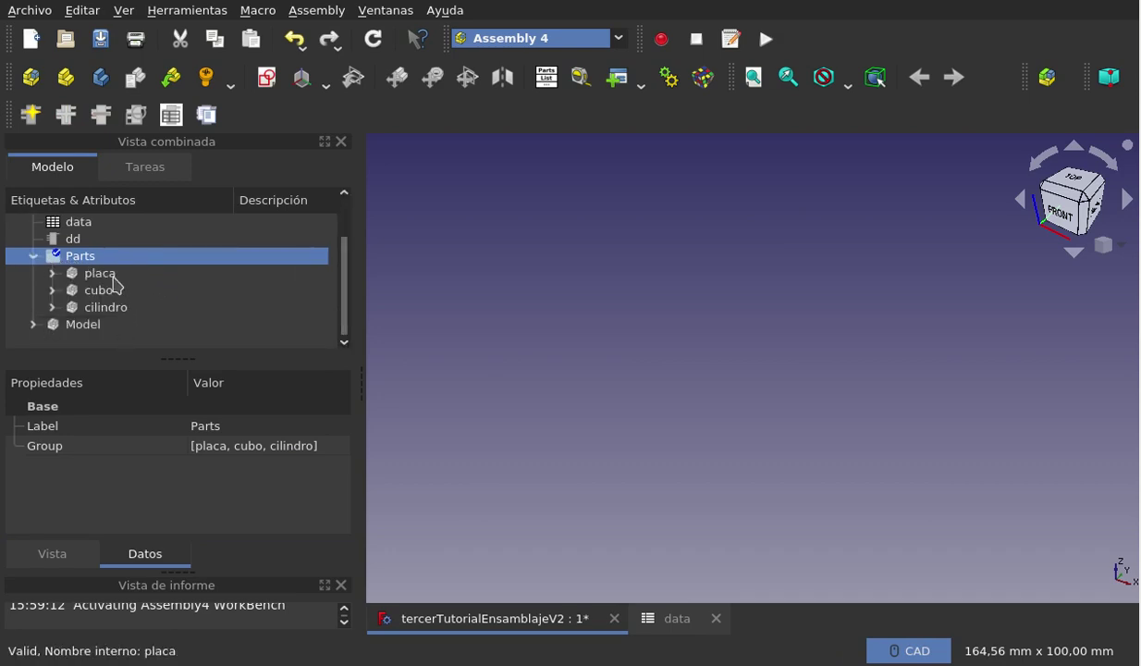